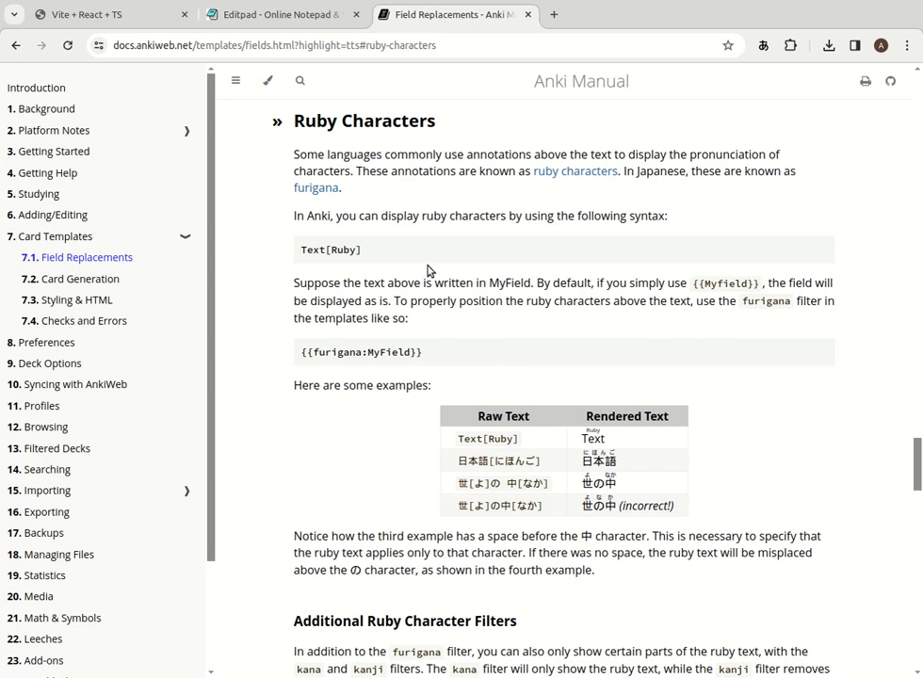
Examine the Text[Ruby] syntax and the space before 中 in the third ruby example of the Anki Manual
{"action": "left_click_drag", "start_coordinate": [302, 248], "coordinate": [427, 248]}
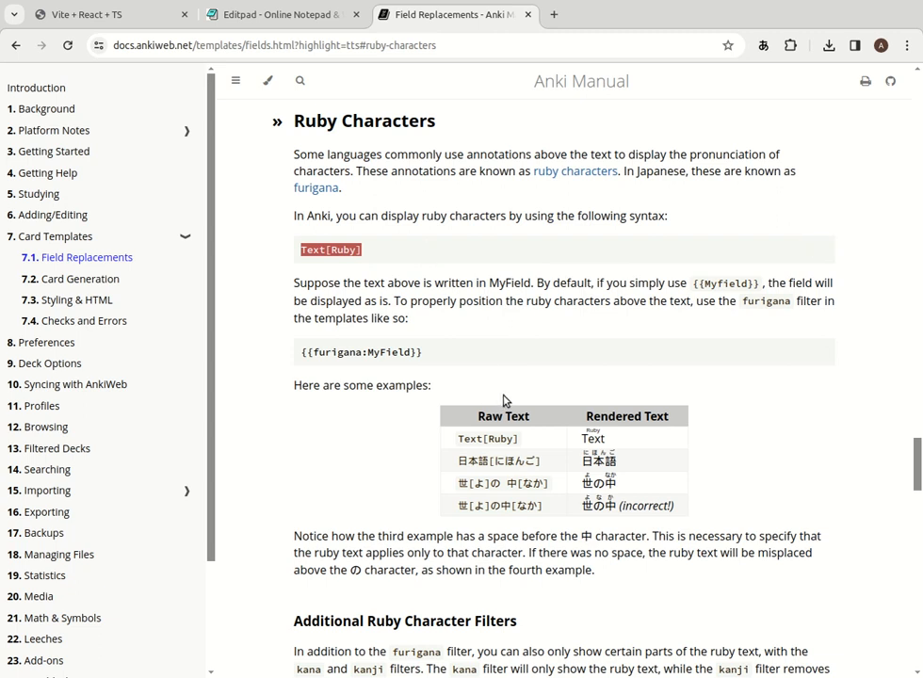
{"action": "double_click", "coordinate": [500, 483]}
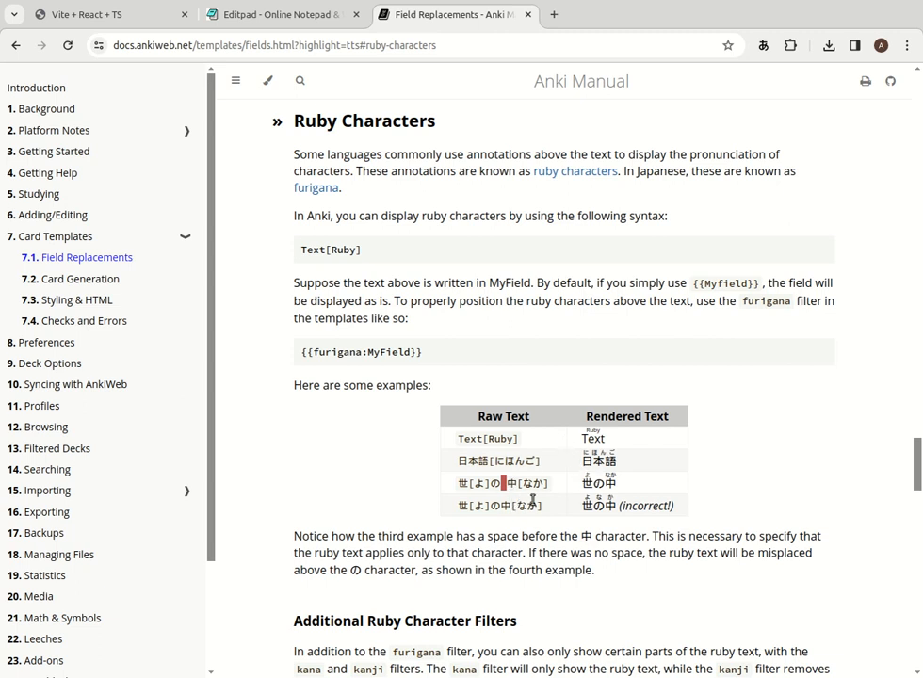
{"action": "left_click", "coordinate": [562, 485]}
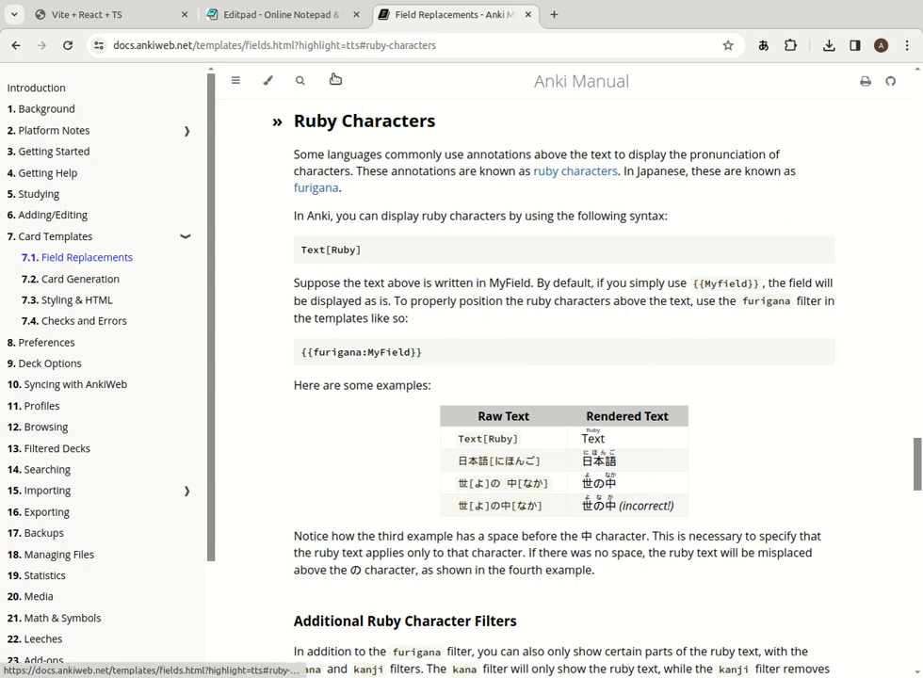
Switch to Editpad and enter the Japanese sentence 僕は元気です。 in the empty document
{"action": "left_click", "coordinate": [292, 12]}
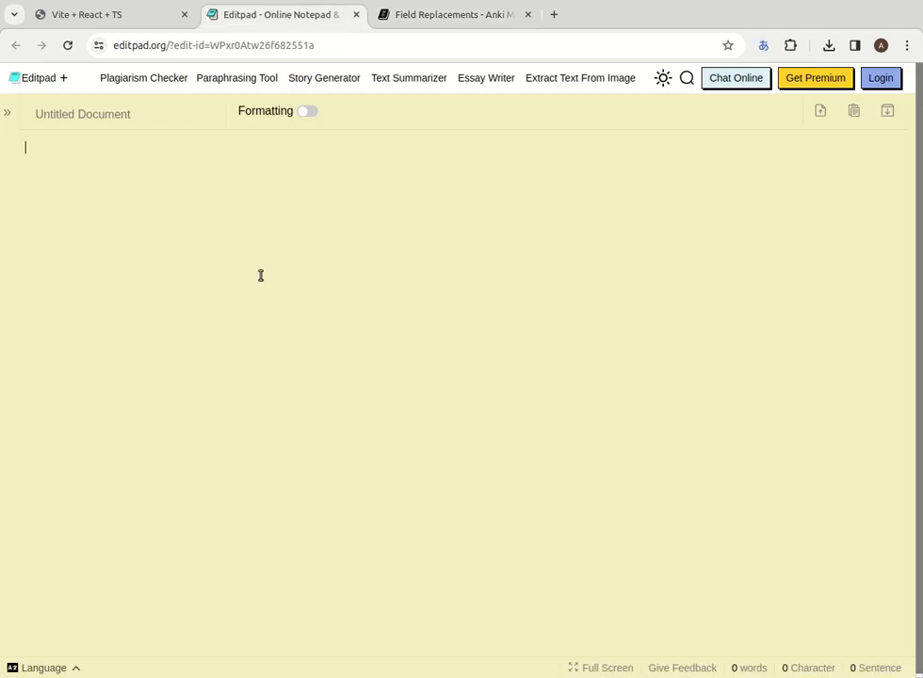
{"action": "type", "text": "bokuha"}
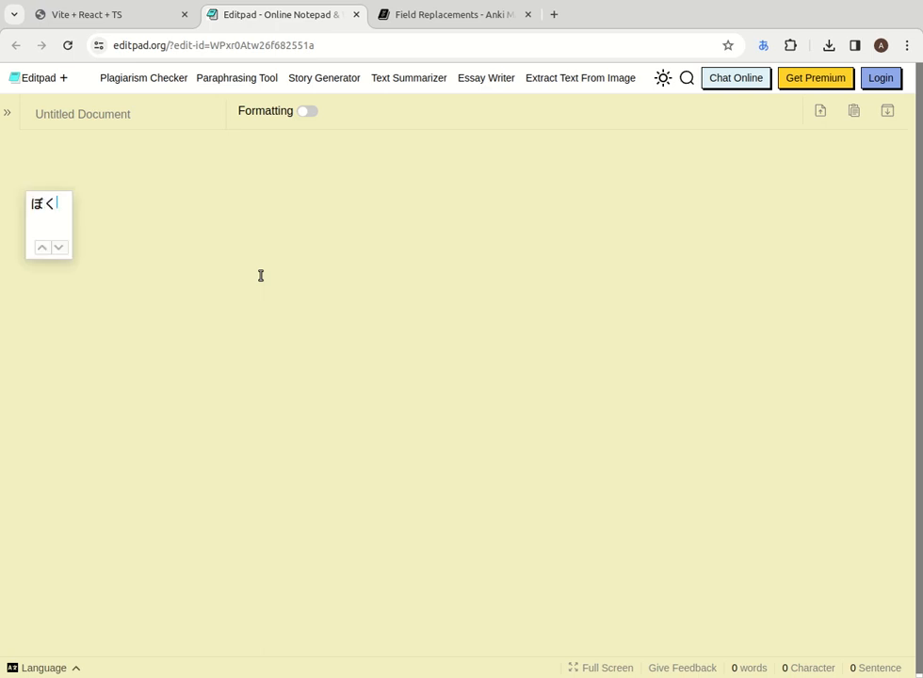
{"action": "type", "text": "genkidesu."}
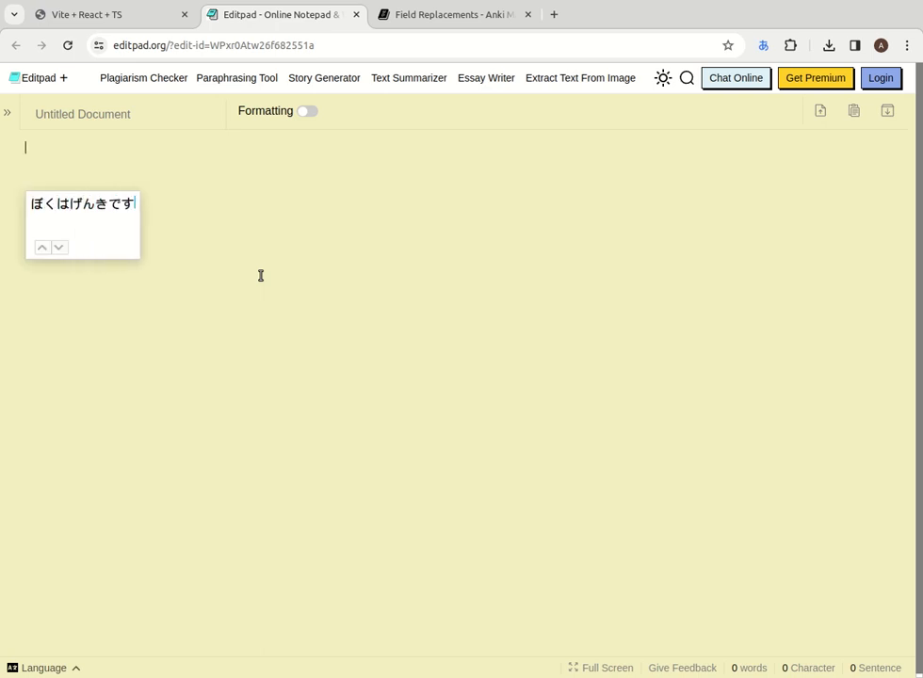
{"action": "key", "text": "space"}
{"action": "key", "text": "Return"}
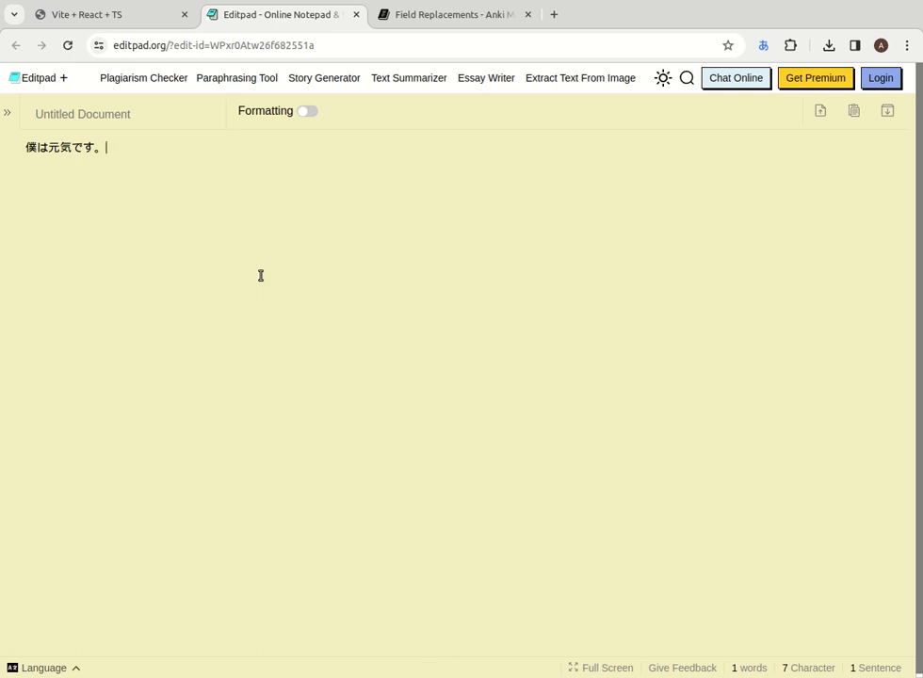
Insert empty square brackets after 僕 and place the text cursor right after 元気
{"action": "left_click", "coordinate": [31, 147]}
{"action": "type", "text": "[]"}
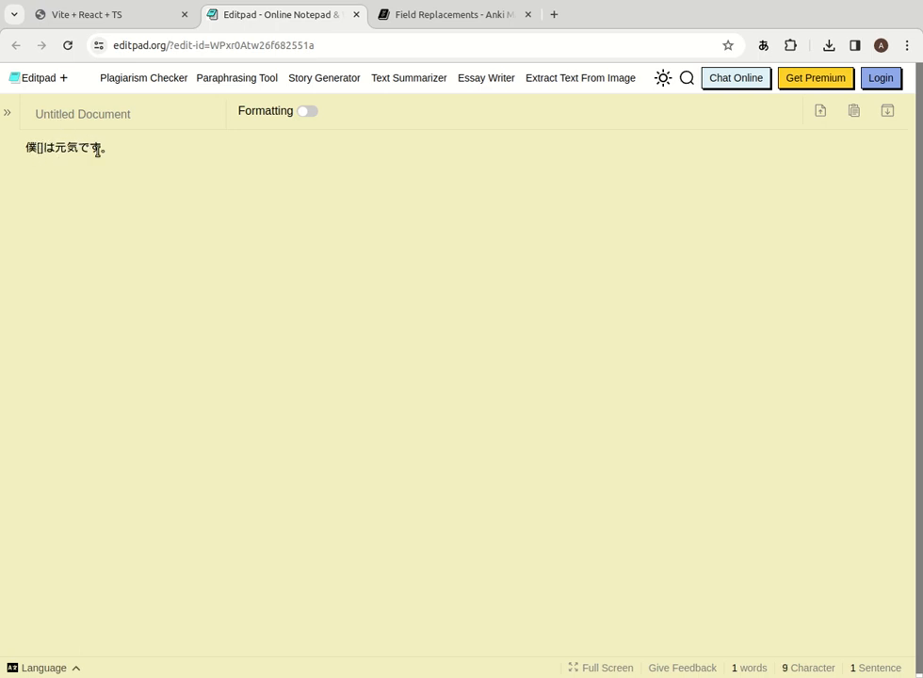
{"action": "left_click", "coordinate": [77, 145]}
{"action": "key", "text": "ctrl+space"}
{"action": "type", "text": "「」"}
{"action": "key", "text": "Return"}
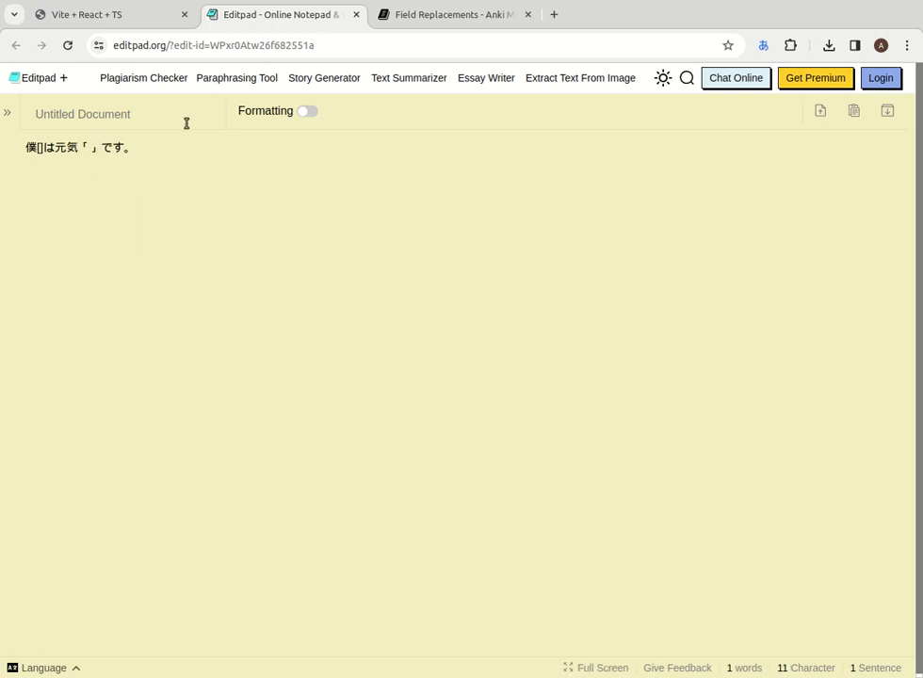
{"action": "key", "text": "BackSpace"}
{"action": "key", "text": "BackSpace"}
{"action": "key", "text": "ctrl+space"}
Insert empty square brackets after 元気 and add a space in front of 元気
{"action": "type", "text": "[]"}
{"action": "left_click", "coordinate": [54, 146]}
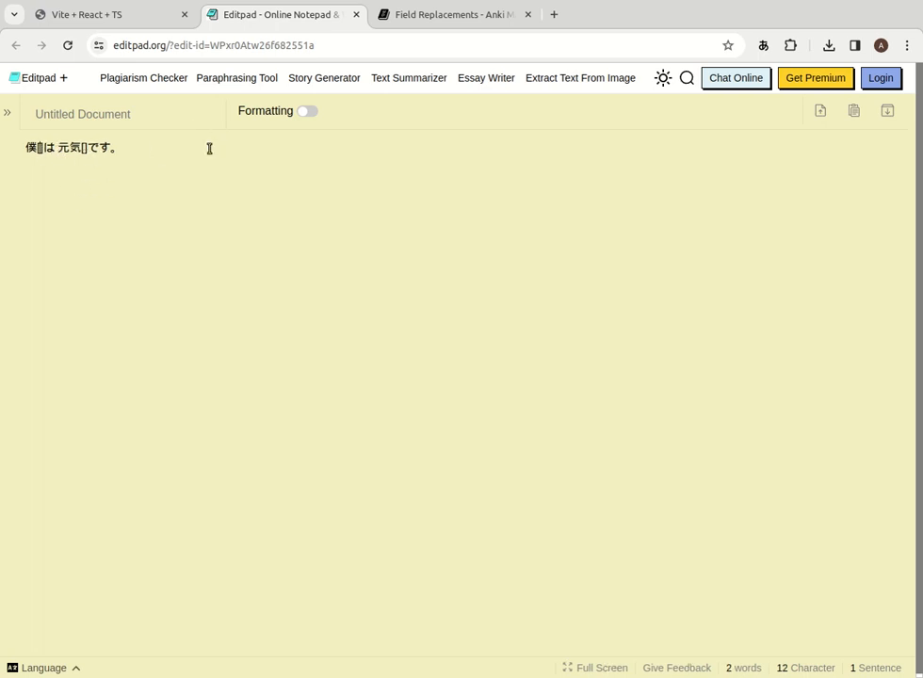
Fill the brackets with the hiragana readings, ぼく for 僕 and げんき for 元気
{"action": "key", "text": "ctrl+space"}
{"action": "type", "text": "boku"}
{"action": "key", "text": "Return"}
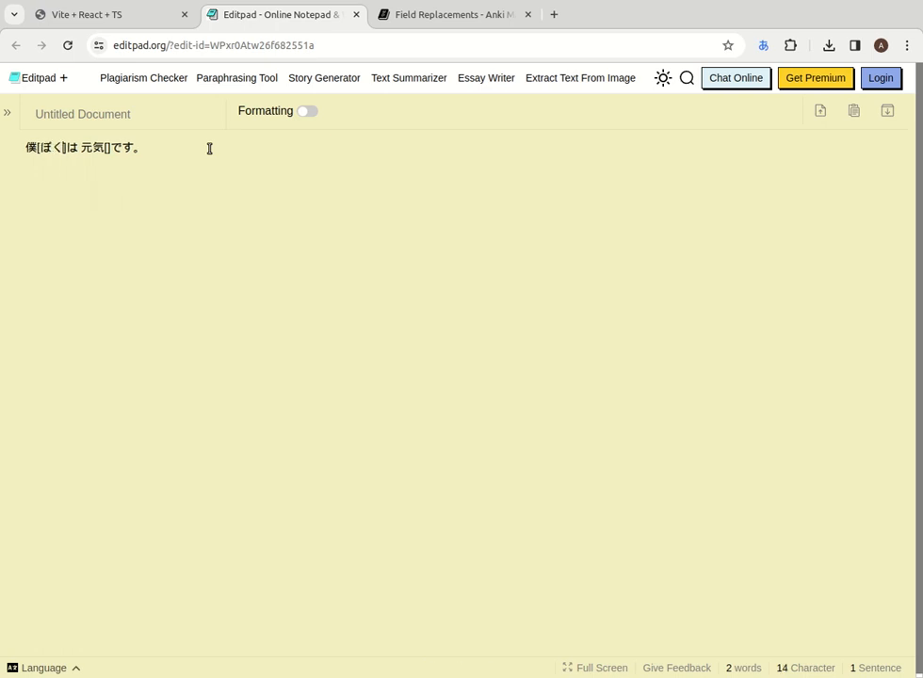
{"action": "left_click", "coordinate": [106, 148]}
{"action": "type", "text": "genki"}
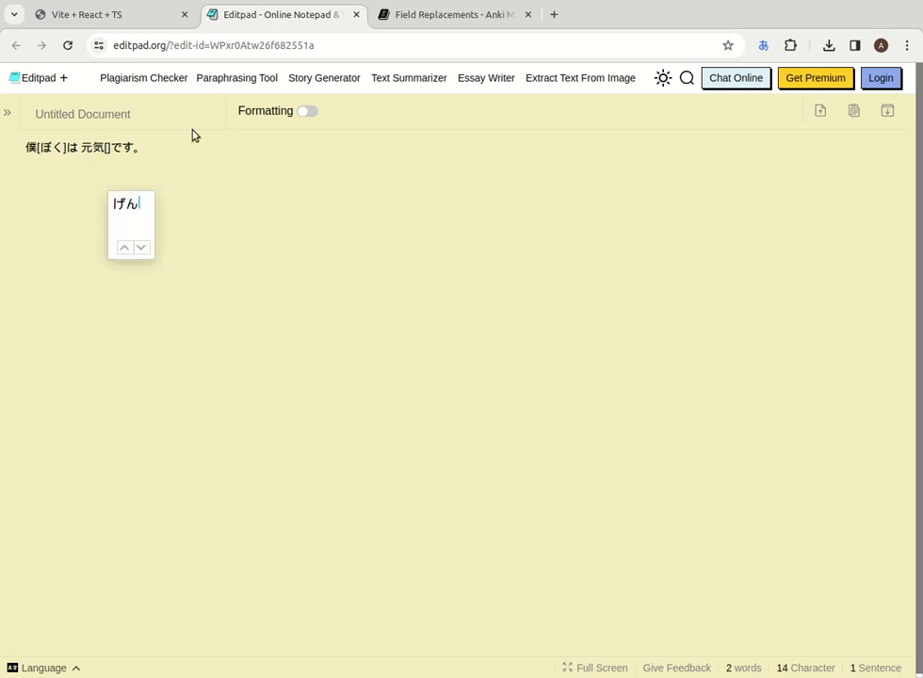
{"action": "key", "text": "Return"}
{"action": "key", "text": "ctrl+space"}
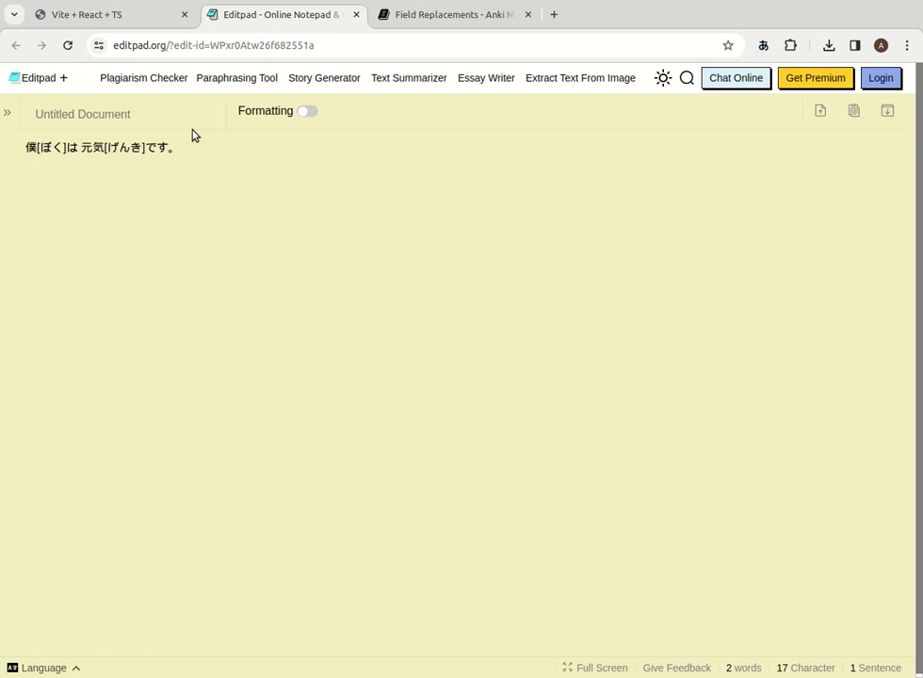
{"action": "left_click", "coordinate": [235, 199]}
Switch to the awesomesauce.name/nihongo page, delete the existing "I am well" card and make the empty sentence field active
{"action": "left_click", "coordinate": [98, 17]}
{"action": "left_click", "coordinate": [387, 163]}
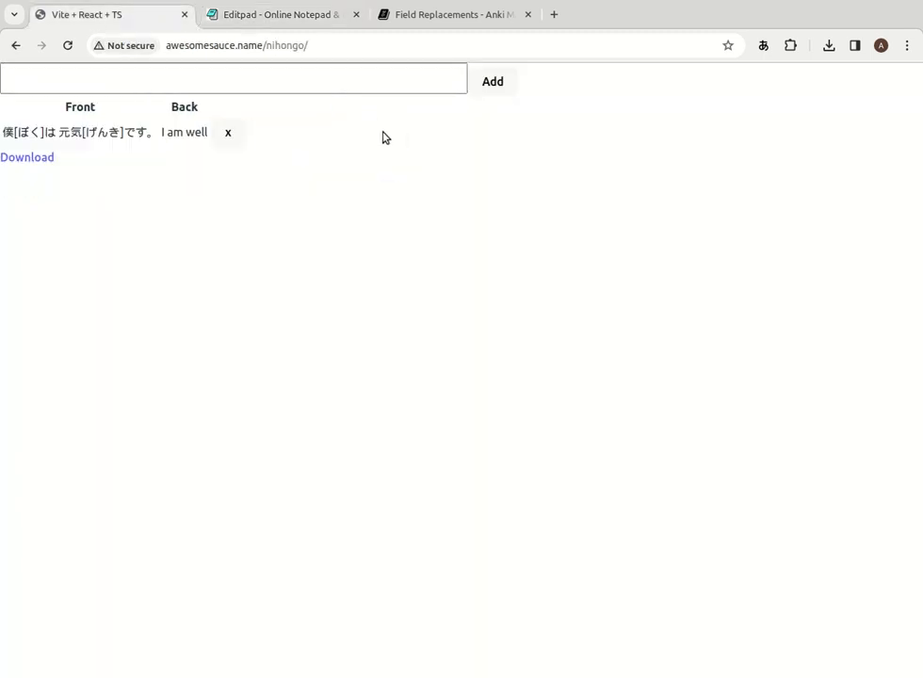
{"action": "left_click", "coordinate": [234, 133]}
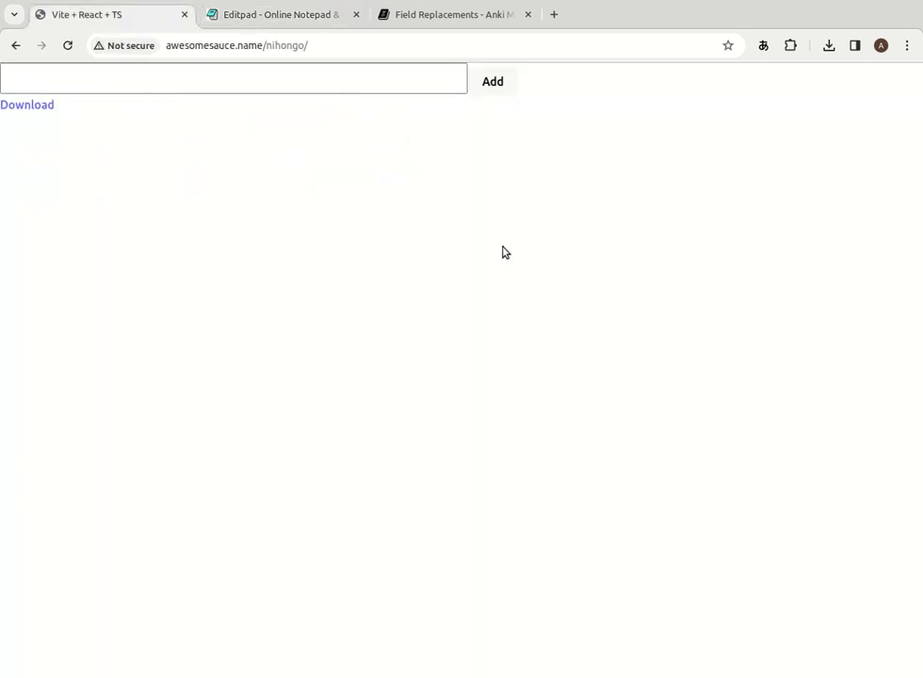
{"action": "left_click", "coordinate": [156, 87]}
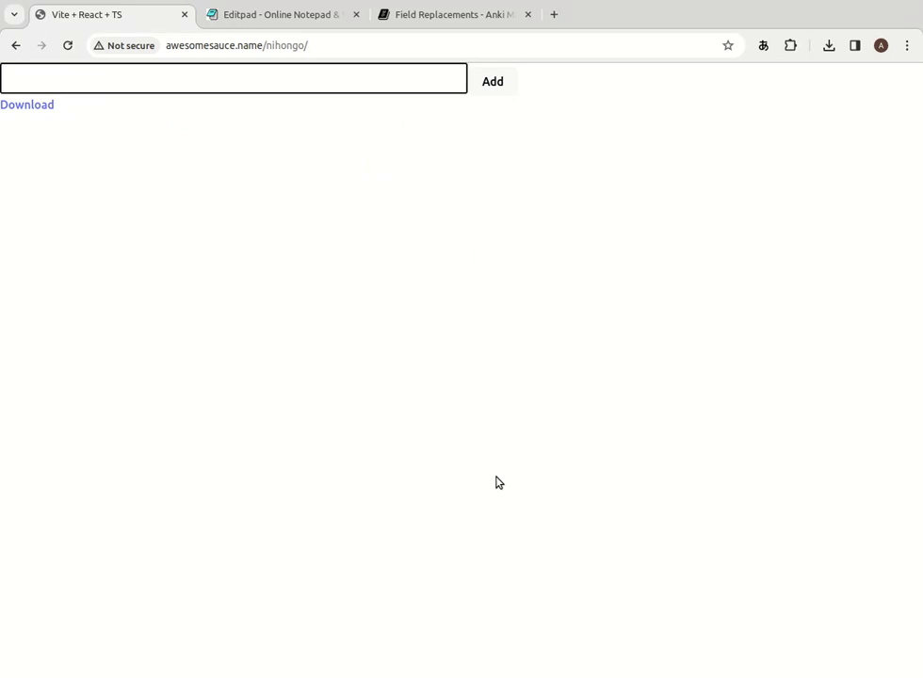
{"action": "type", "text": "bok"}
{"action": "key", "text": "BackSpace"}
{"action": "key", "text": "BackSpace"}
{"action": "key", "text": "BackSpace"}
Enter the sentence 僕は元気です。 with Japanese input and add it as a new card
{"action": "key", "text": "ctrl+space"}
{"action": "type", "text": "hoku"}
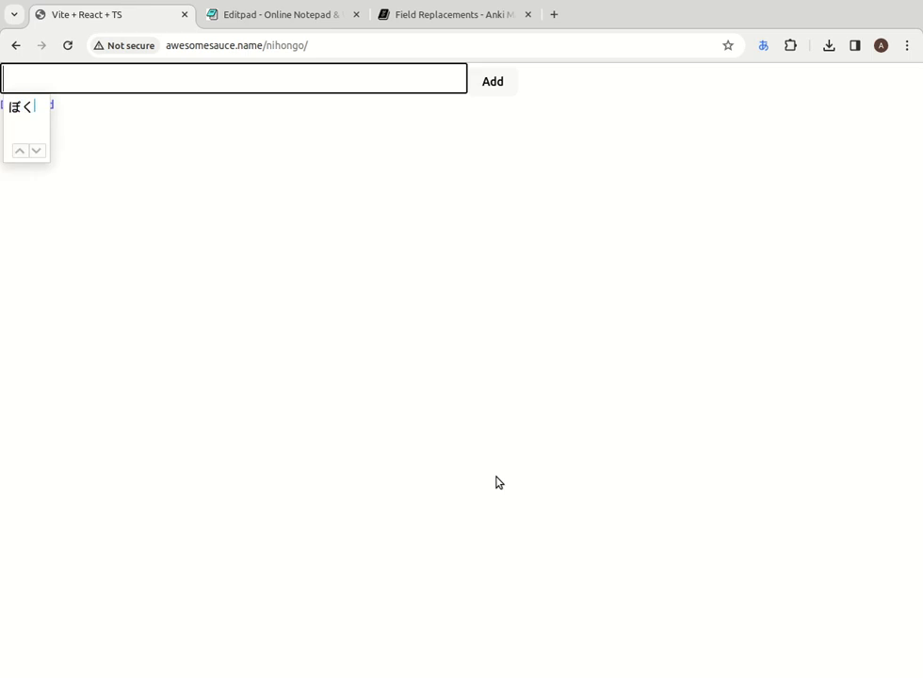
{"action": "type", "text": "hagenn"}
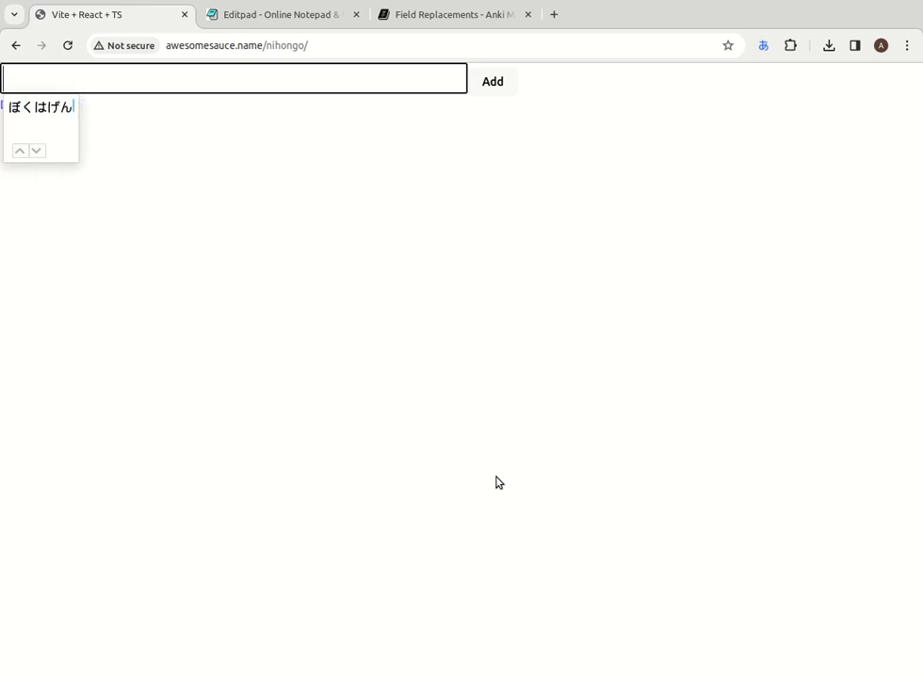
{"action": "type", "text": "kidesu."}
{"action": "key", "text": "space"}
{"action": "key", "text": "Return"}
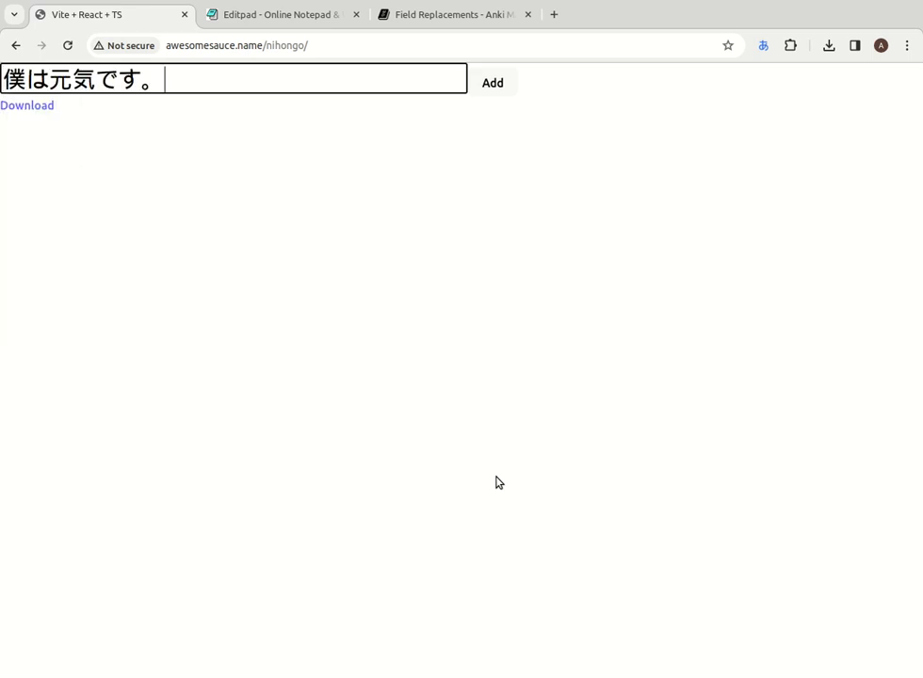
{"action": "key", "text": "Tab"}
{"action": "key", "text": "Return"}
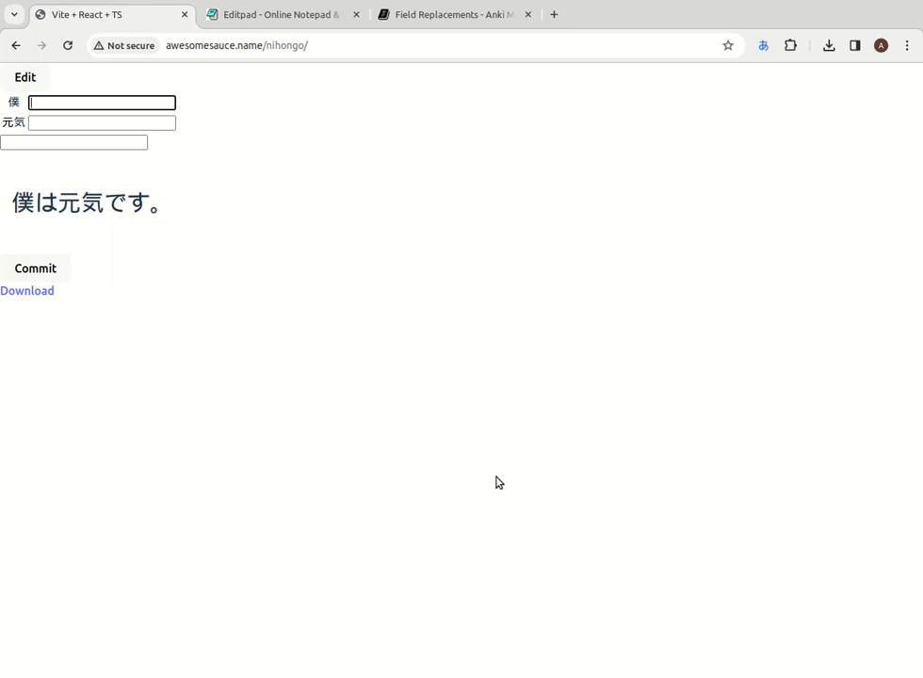
Give 僕 the reading ぼく and 元気 the reading げんき
{"action": "type", "text": "boku"}
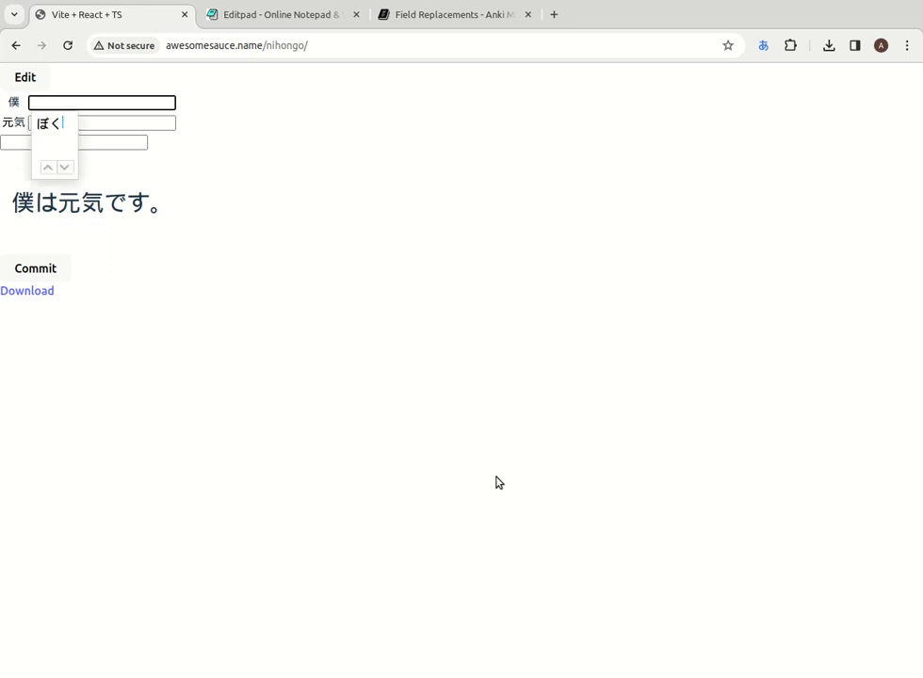
{"action": "key", "text": "Return"}
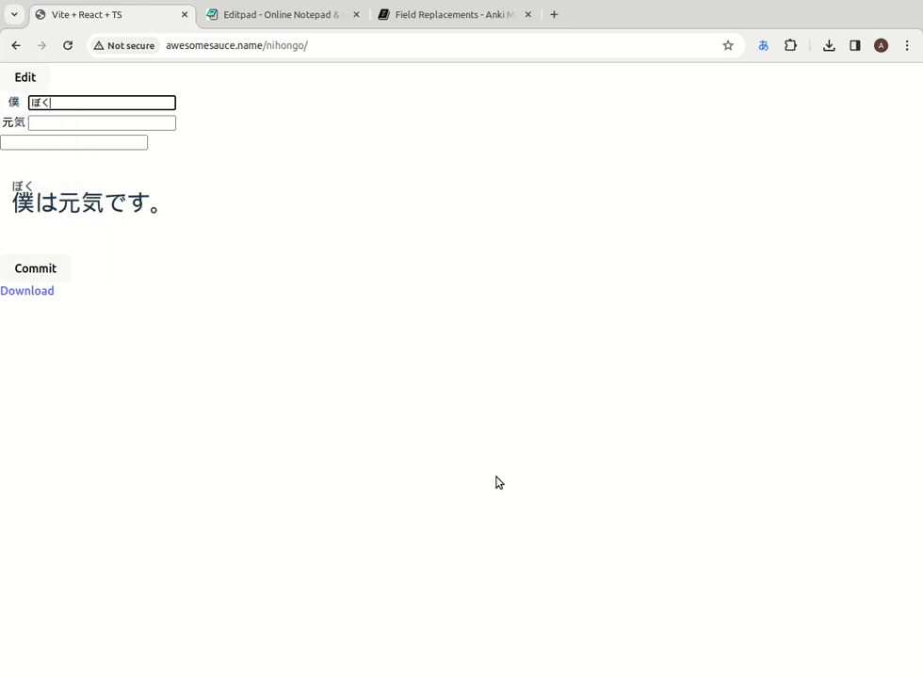
{"action": "key", "text": "Tab"}
{"action": "type", "text": "genki"}
{"action": "key", "text": "Return"}
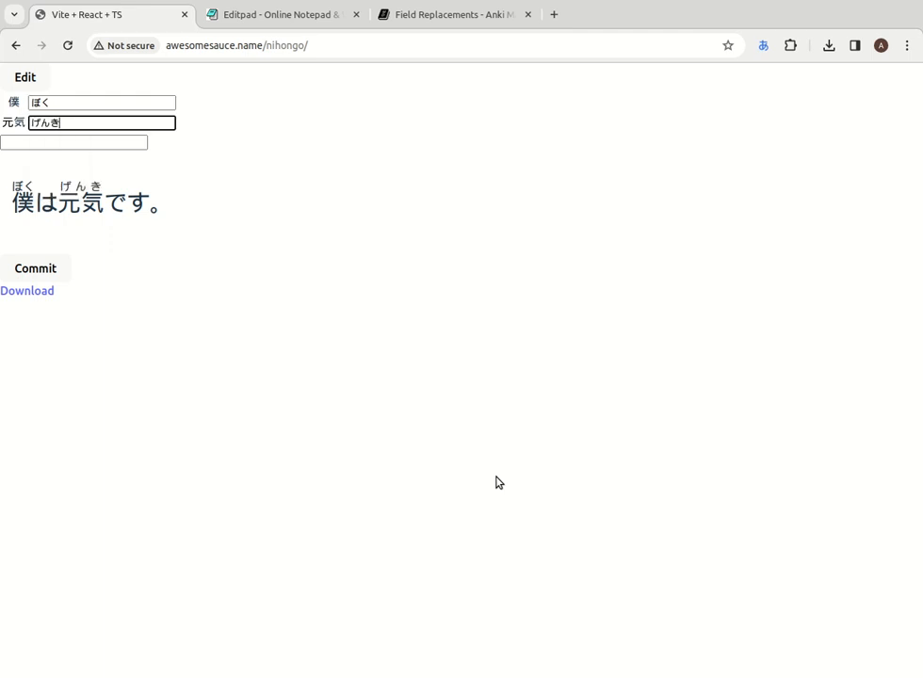
Enter "I am well" as the card's English translation and commit the card
{"action": "key", "text": "Tab"}
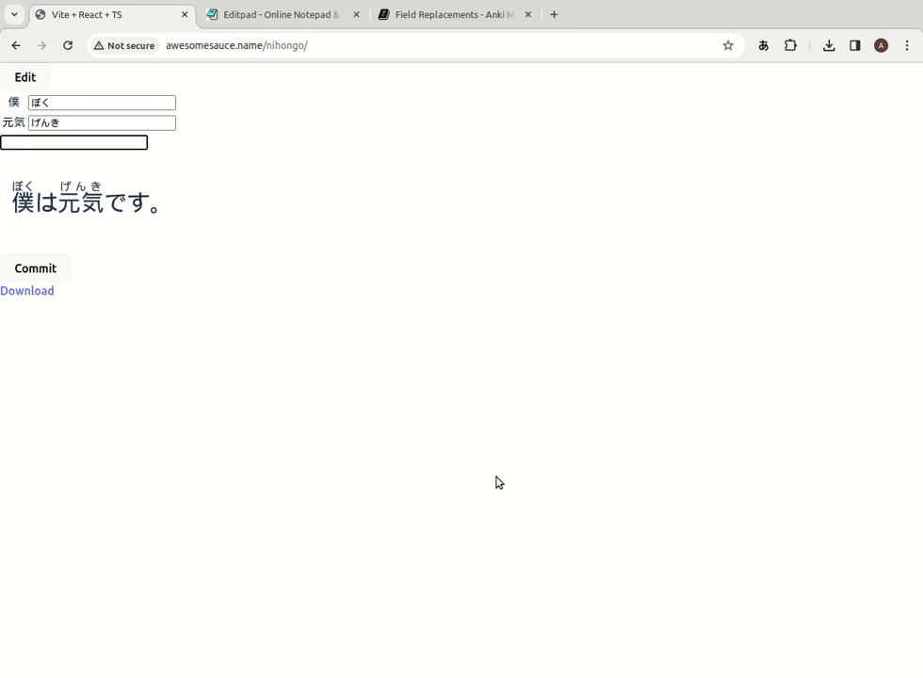
{"action": "type", "text": "I am well"}
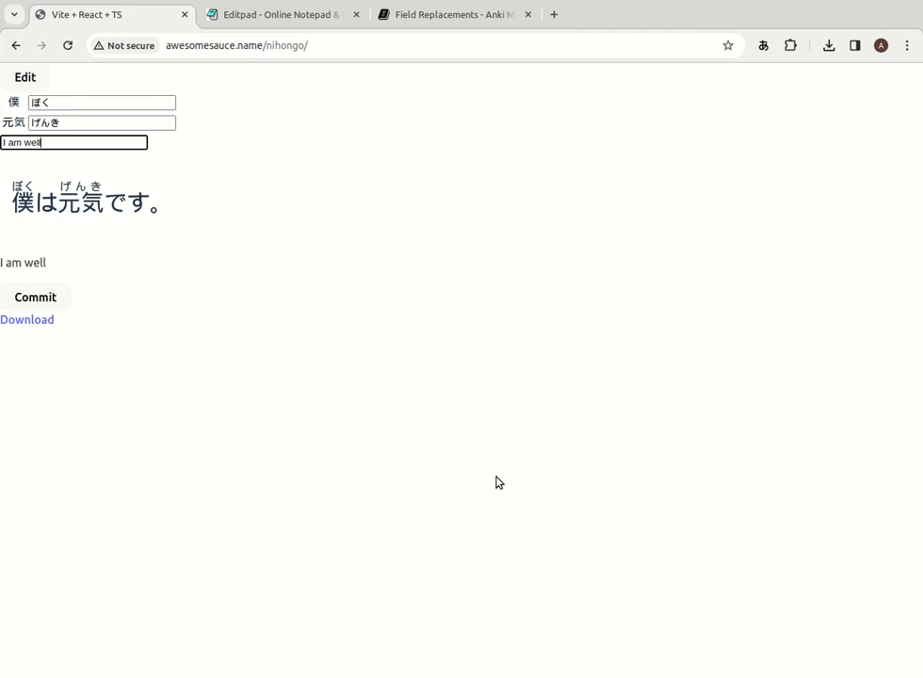
{"action": "key", "text": "Tab"}
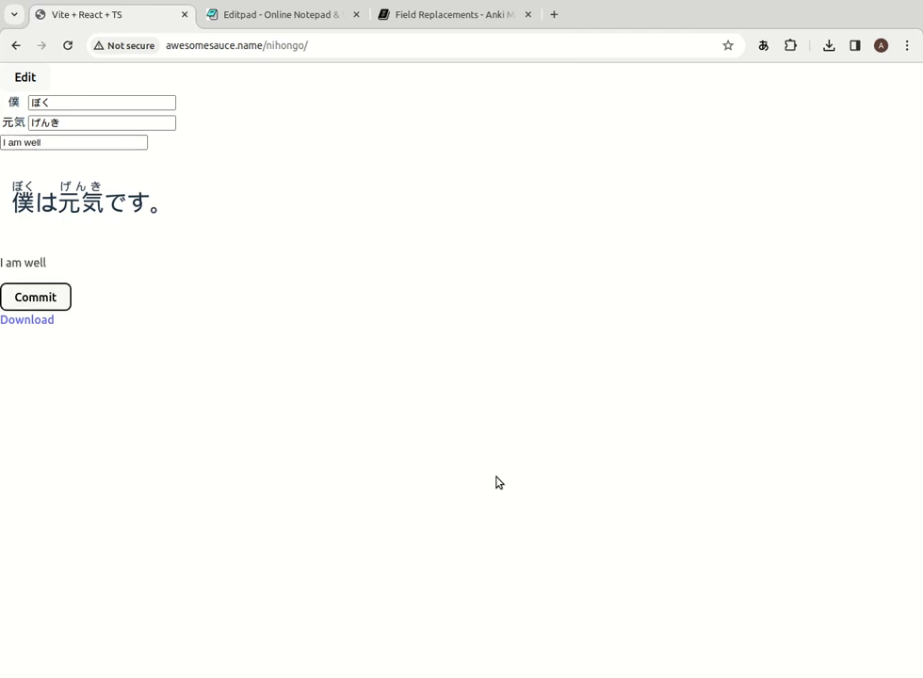
{"action": "key", "text": "Return"}
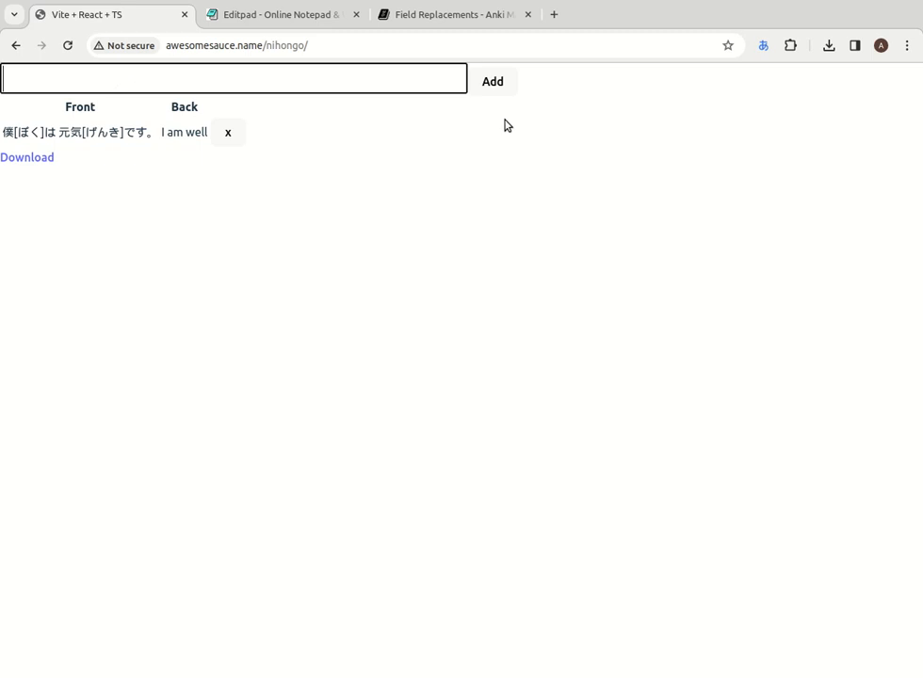
Enter the sentence 明日、映画を見たい。 with Japanese input and add it as another card
{"action": "type", "text": "ashita,"}
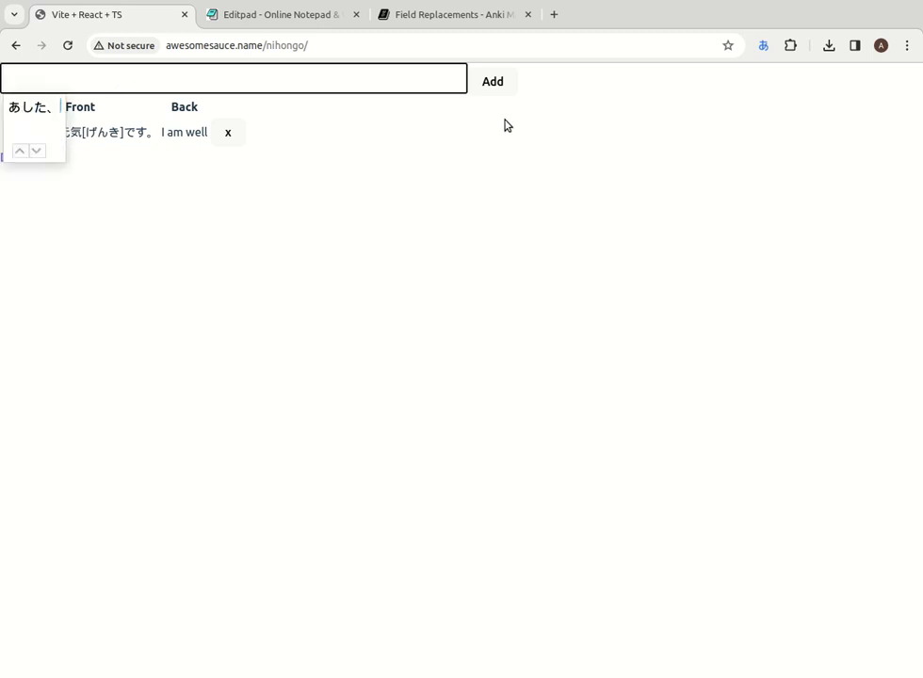
{"action": "key", "text": "space"}
{"action": "key", "text": "Return"}
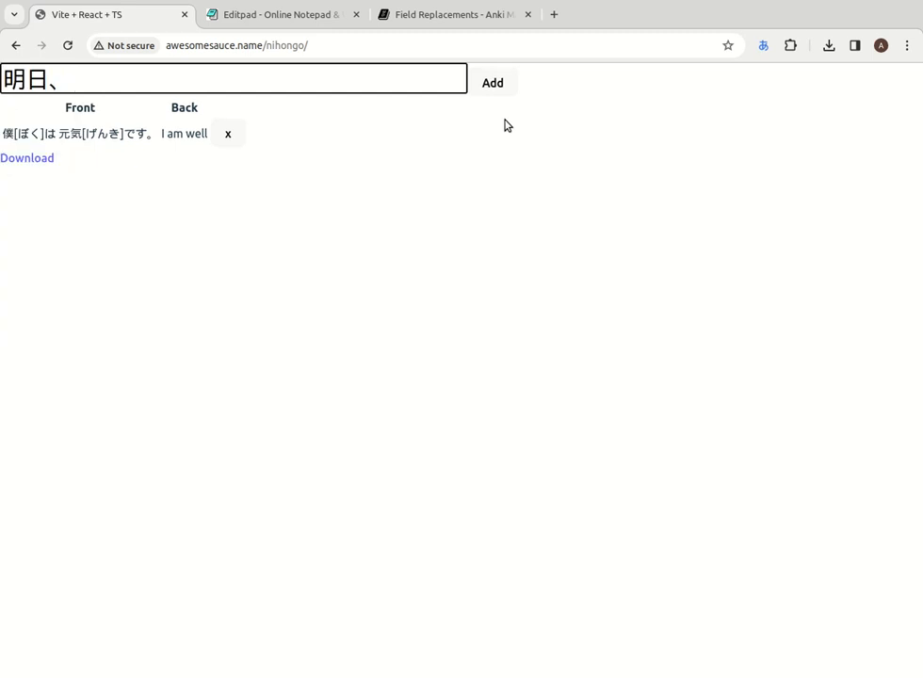
{"action": "type", "text": "eiga"}
{"action": "key", "text": "space"}
{"action": "key", "text": "Return"}
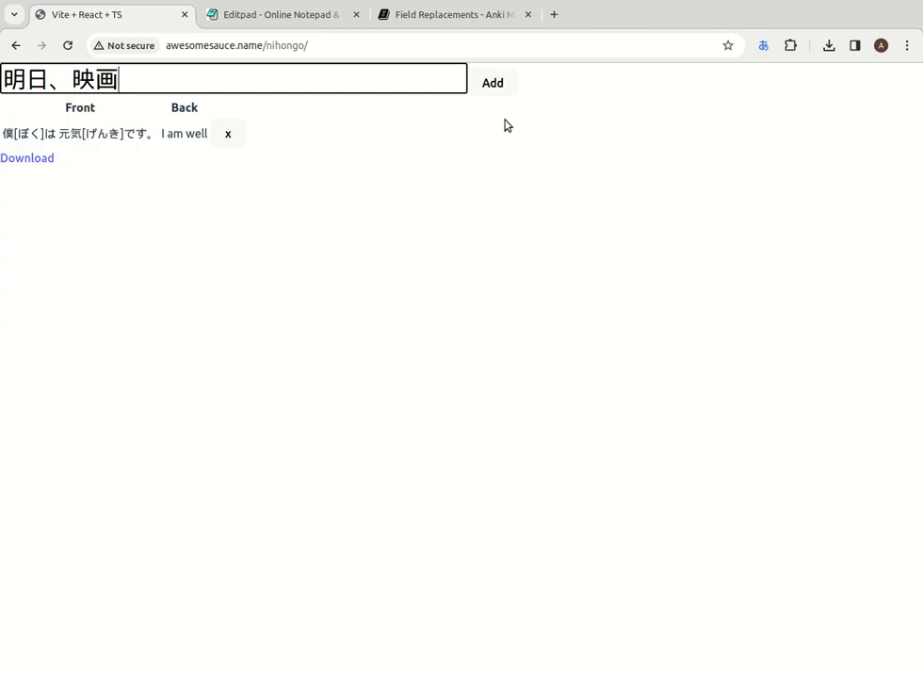
{"action": "type", "text": "wo"}
{"action": "key", "text": "Return"}
{"action": "type", "text": "mita"}
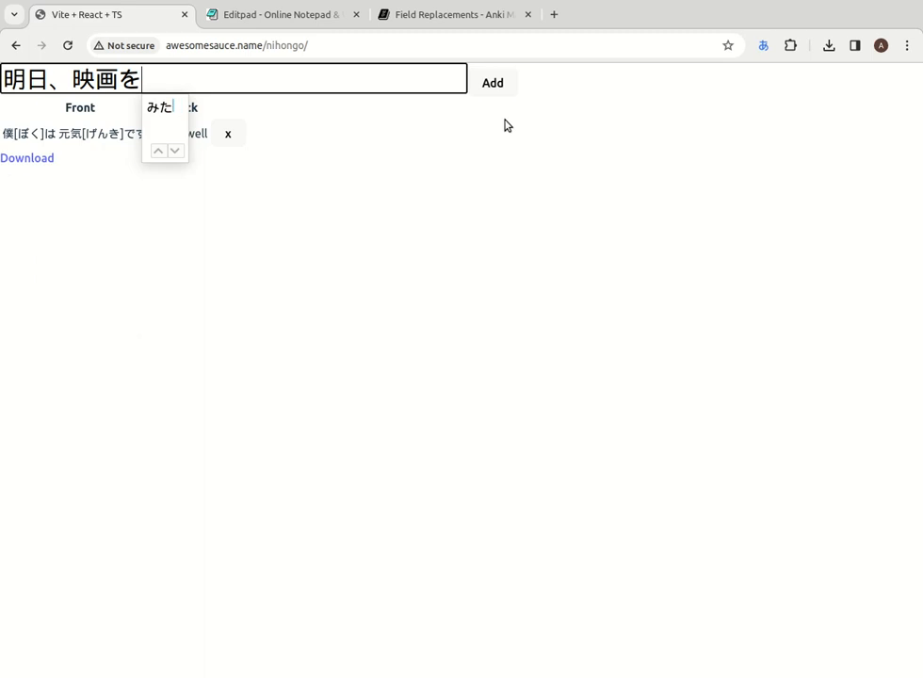
{"action": "type", "text": "i."}
{"action": "key", "text": "space"}
{"action": "key", "text": "space"}
{"action": "key", "text": "Return"}
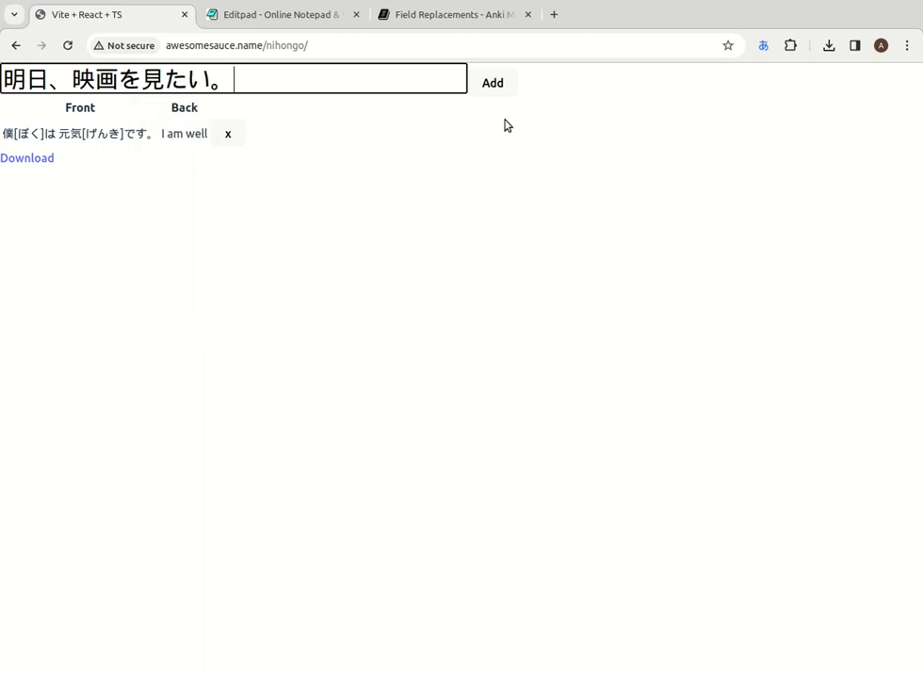
{"action": "key", "text": "alt+a"}
{"action": "key", "text": "Tab"}
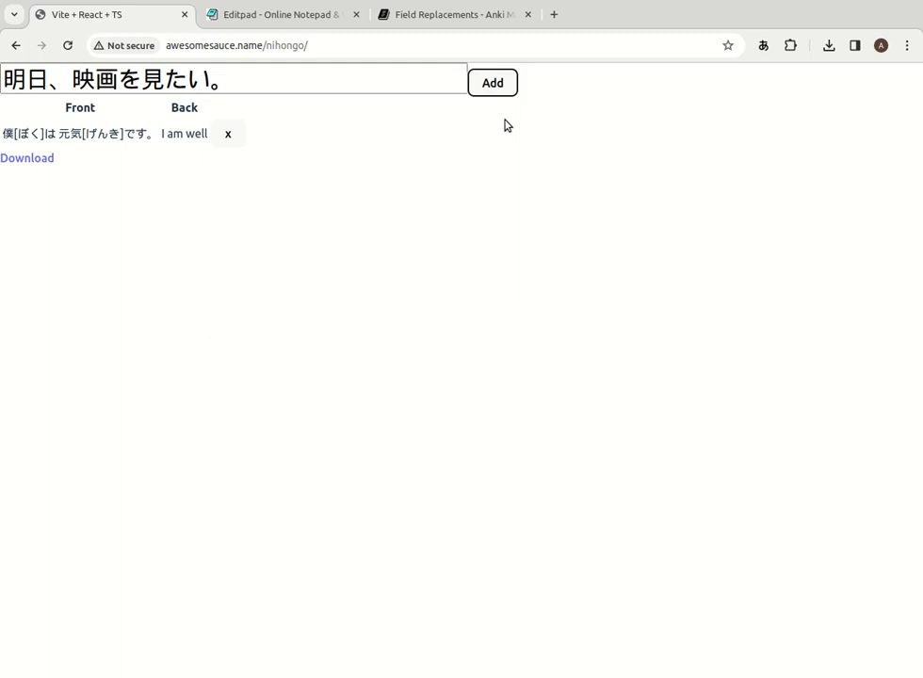
{"action": "key", "text": "Return"}
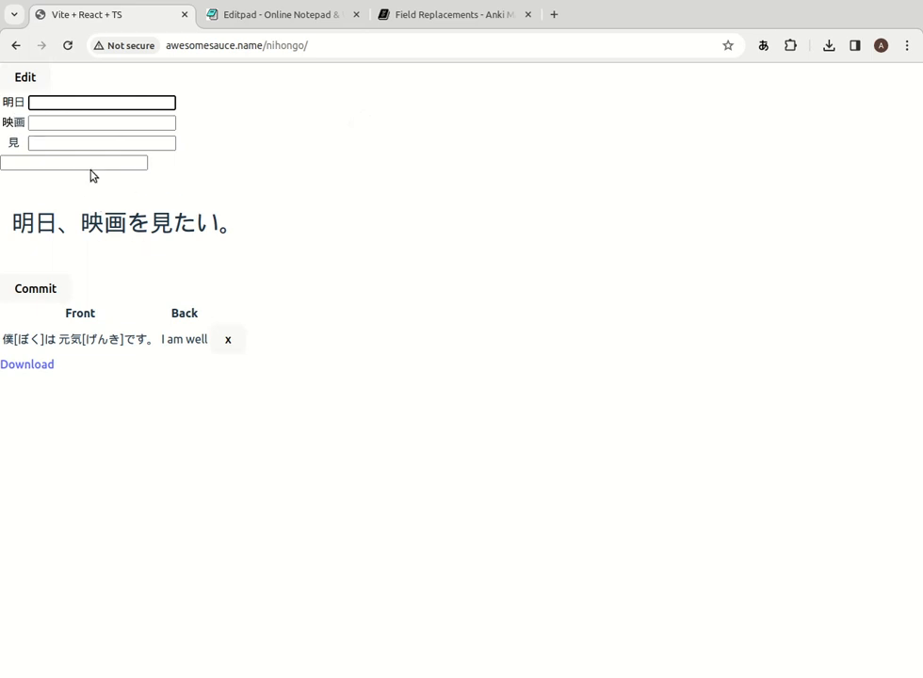
Split 映画 into its separate kanji and give 映 the reading えい and 画 the reading が
{"action": "left_click", "coordinate": [59, 122]}
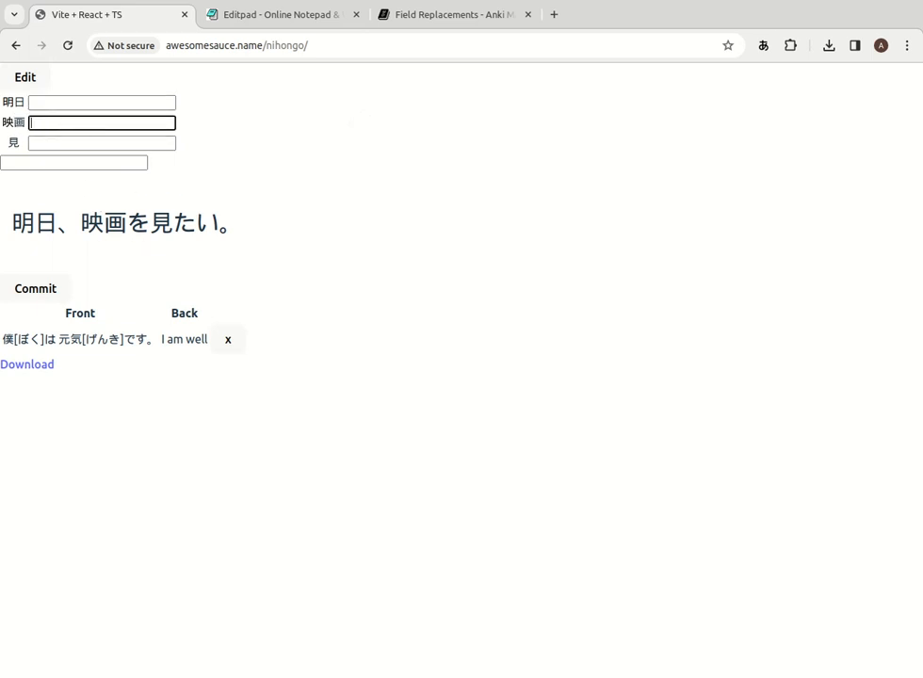
{"action": "left_click", "coordinate": [12, 123]}
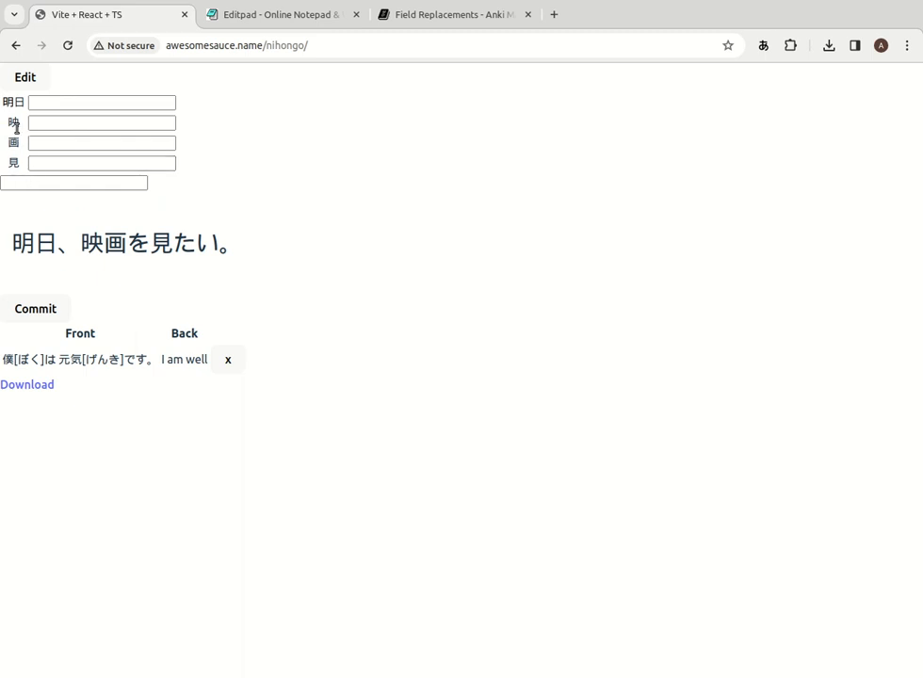
{"action": "left_click", "coordinate": [76, 124]}
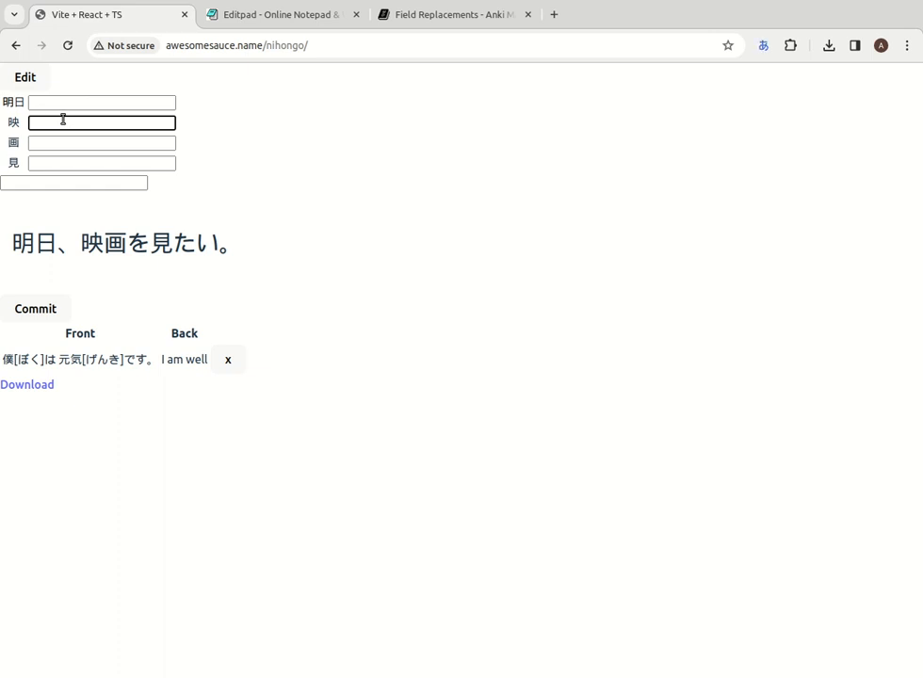
{"action": "type", "text": "えい"}
{"action": "key", "text": "Tab"}
{"action": "type", "text": "が"}
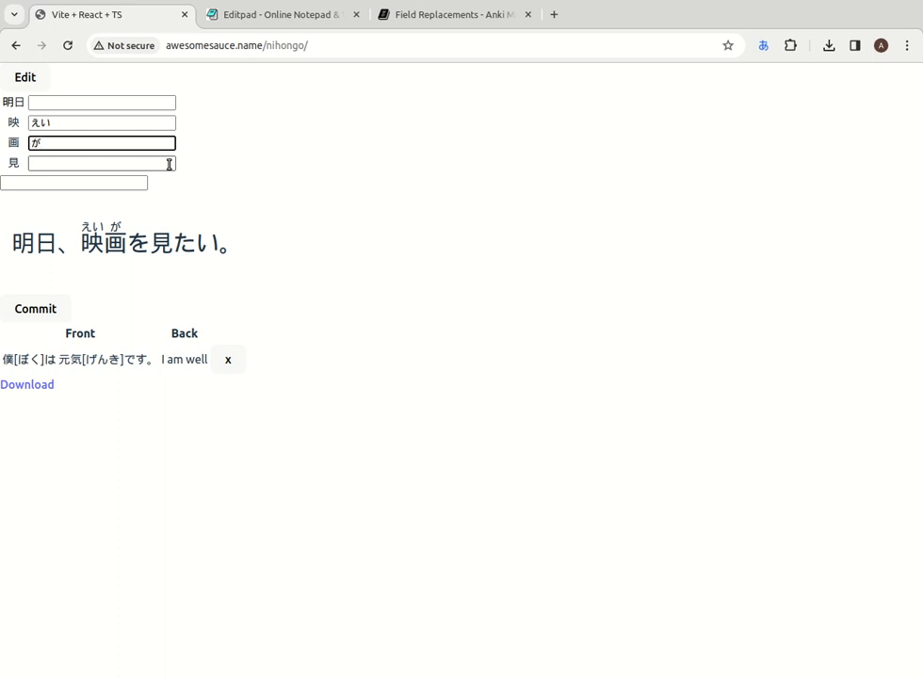
Give 明日 the reading あした and 見 the reading み
{"action": "left_click", "coordinate": [73, 102]}
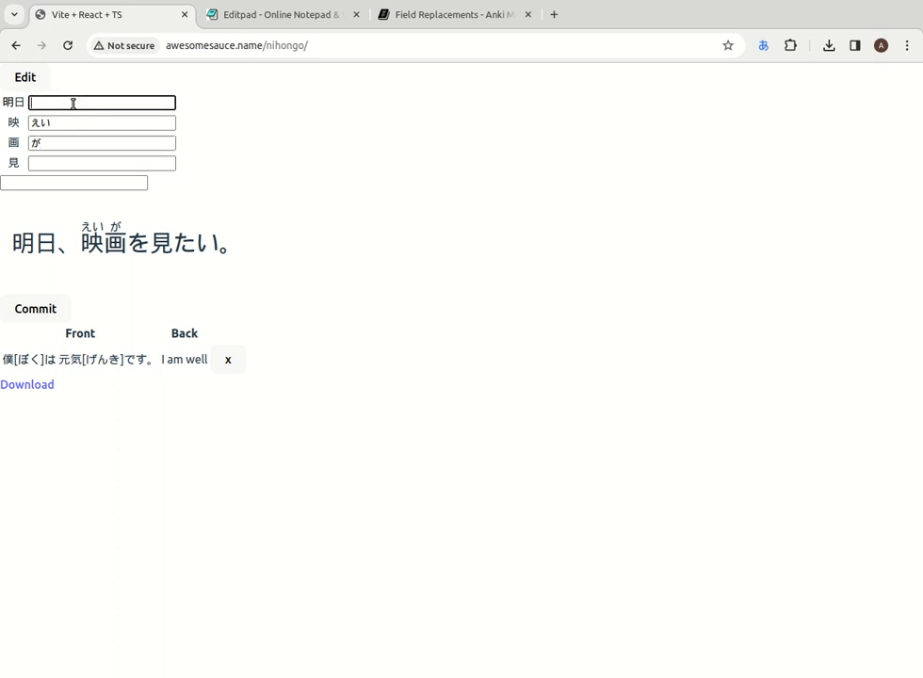
{"action": "type", "text": "ashita"}
{"action": "key", "text": "Return"}
{"action": "left_click", "coordinate": [77, 158]}
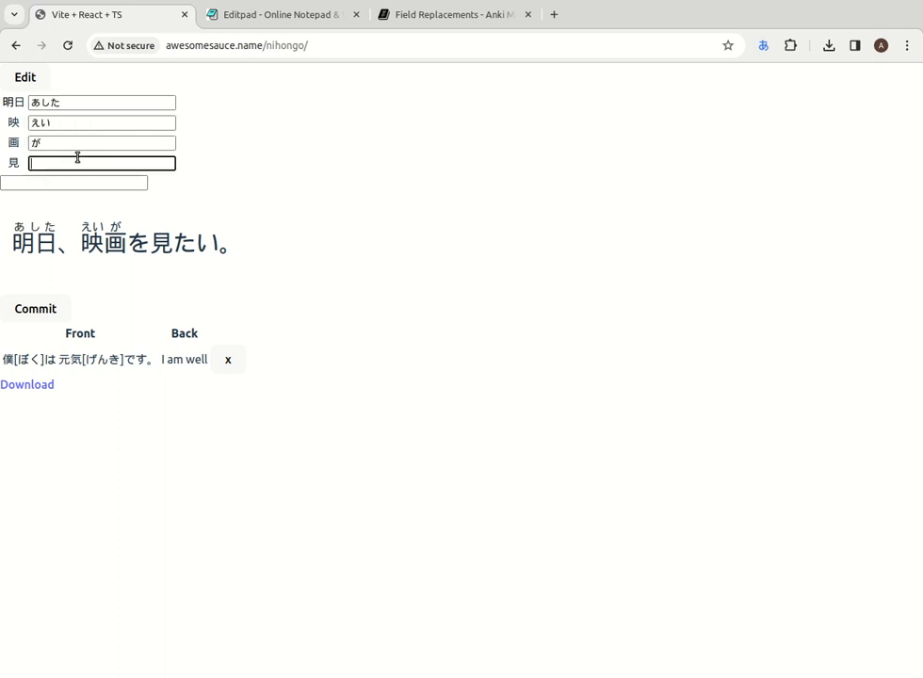
{"action": "type", "text": "mi"}
{"action": "key", "text": "Return"}
Enter "Tomorrow, I want to watch a movie" as the card's English translation and commit the card
{"action": "key", "text": "Tab"}
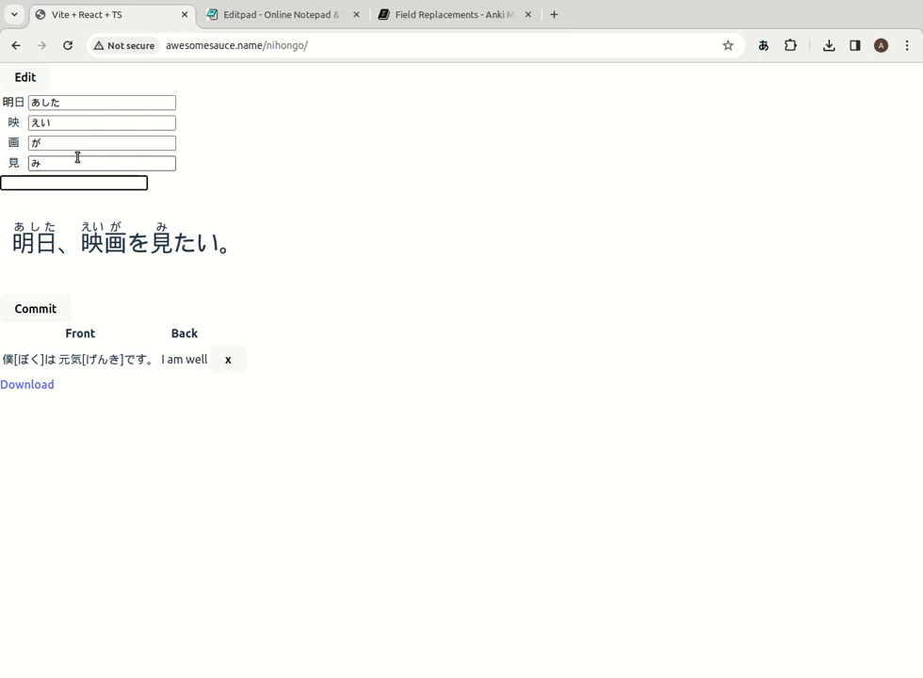
{"action": "type", "text": "Tomorrow, I"}
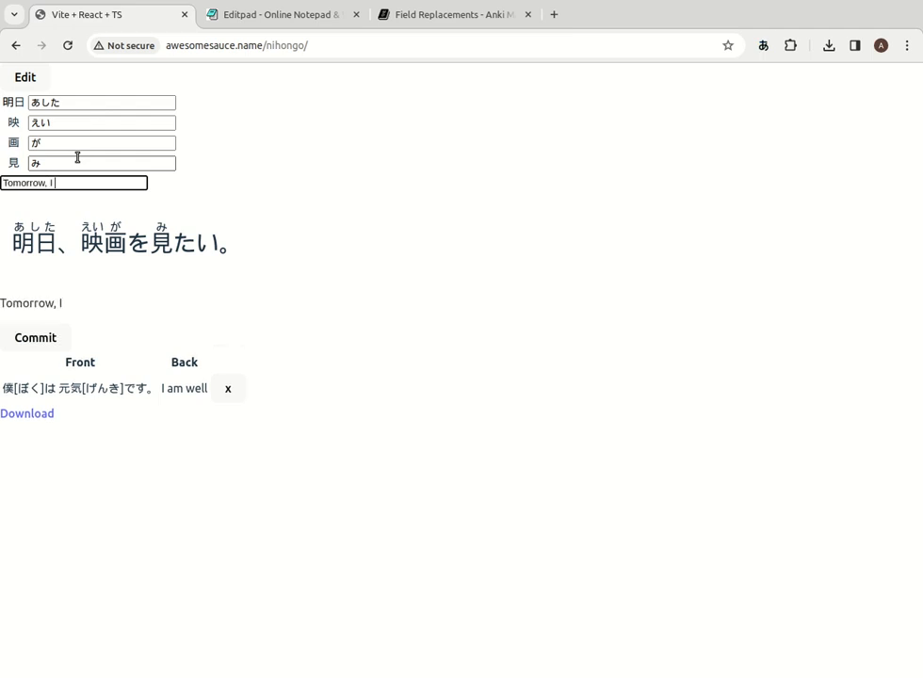
{"action": "type", "text": " want to watch a movie"}
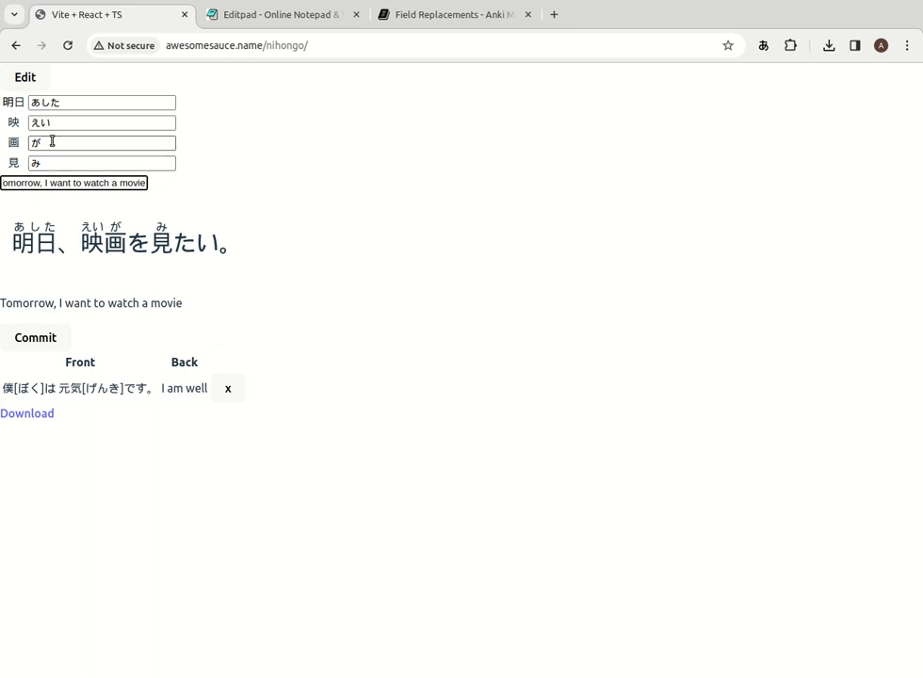
{"action": "key", "text": "Tab"}
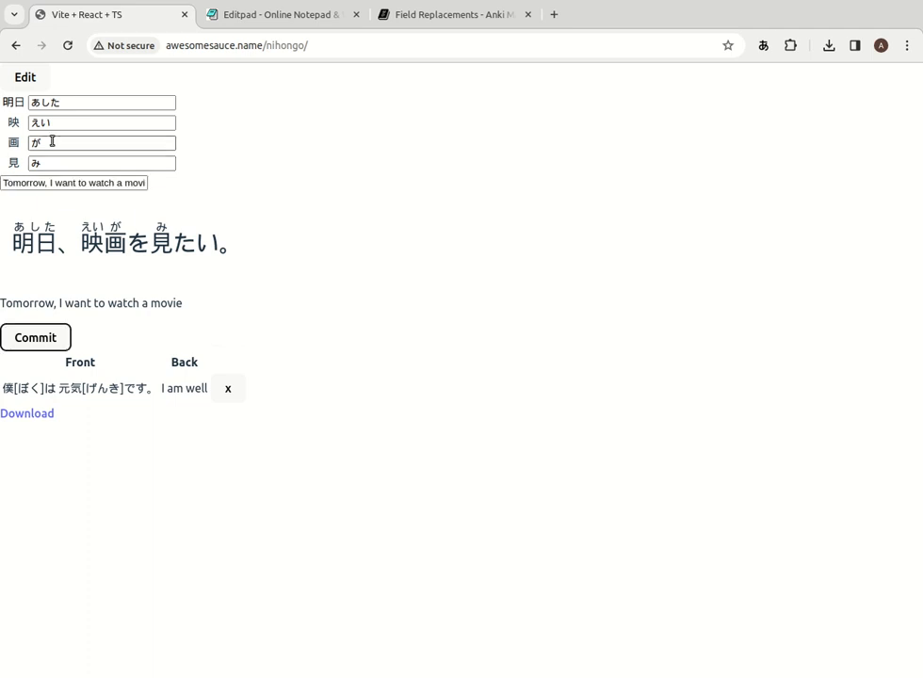
{"action": "key", "text": "Return"}
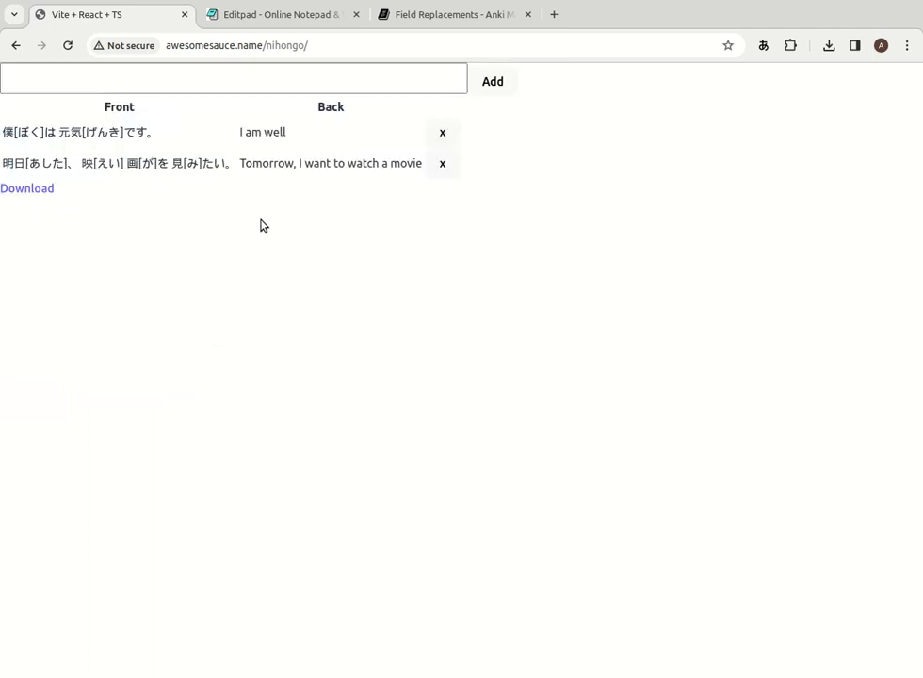
Download the list of committed flashcards as a file
{"action": "left_click", "coordinate": [47, 190]}
{"action": "left_click", "coordinate": [271, 44]}
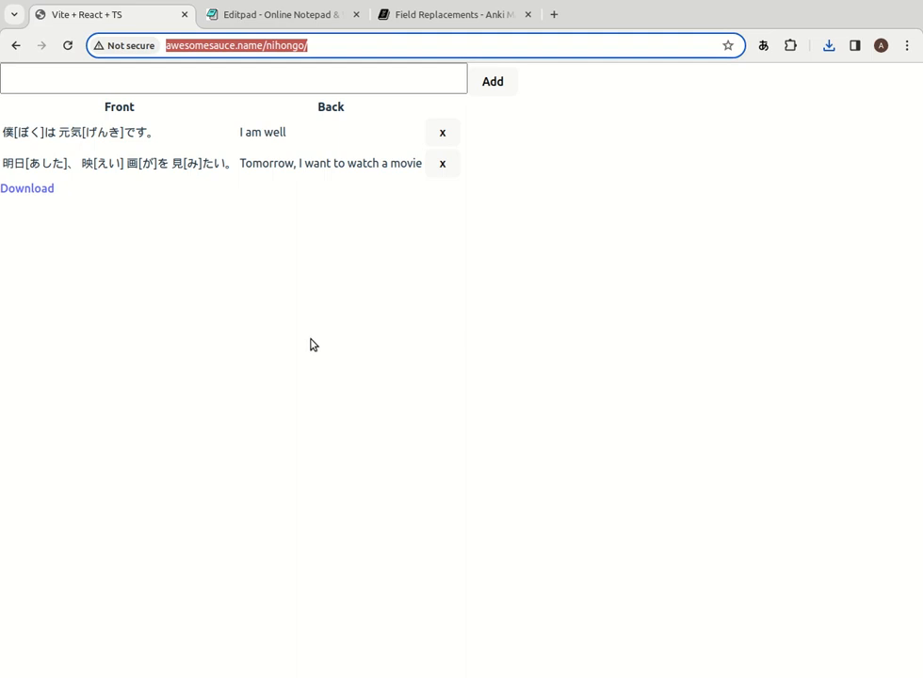
{"action": "left_click", "coordinate": [557, 159]}
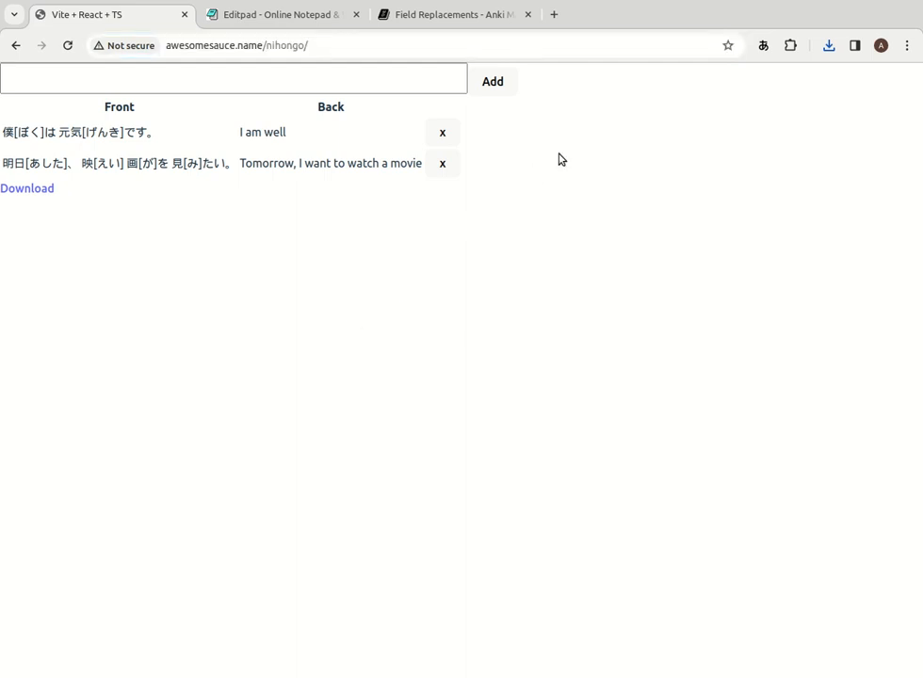